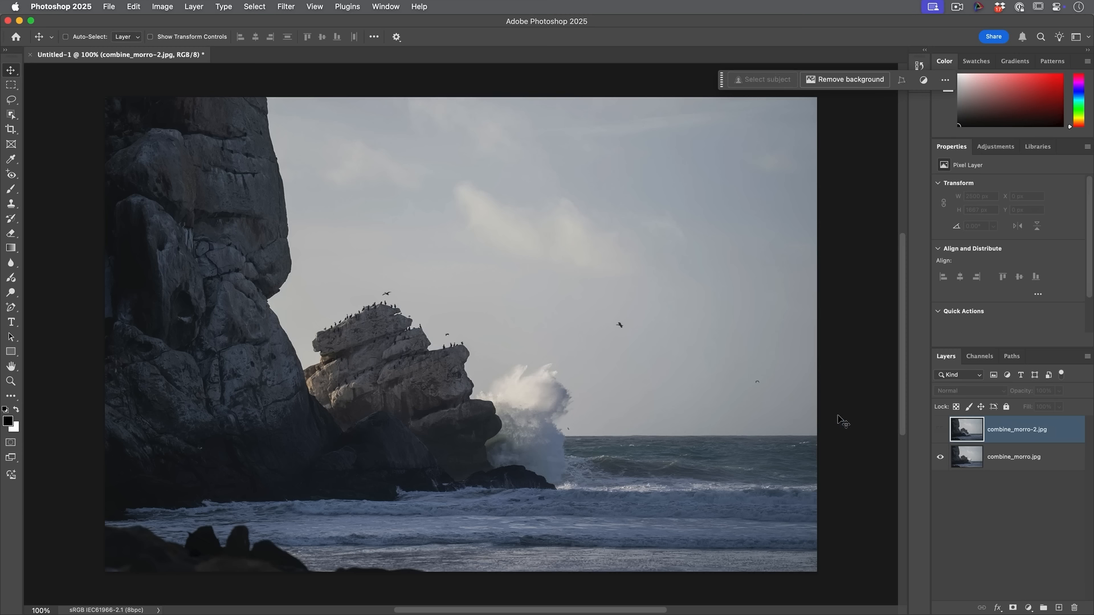
Compare the two wave photos by repeatedly showing and hiding the combine_morro-2.jpg layer.
{"action": "left_click", "coordinate": [940, 430]}
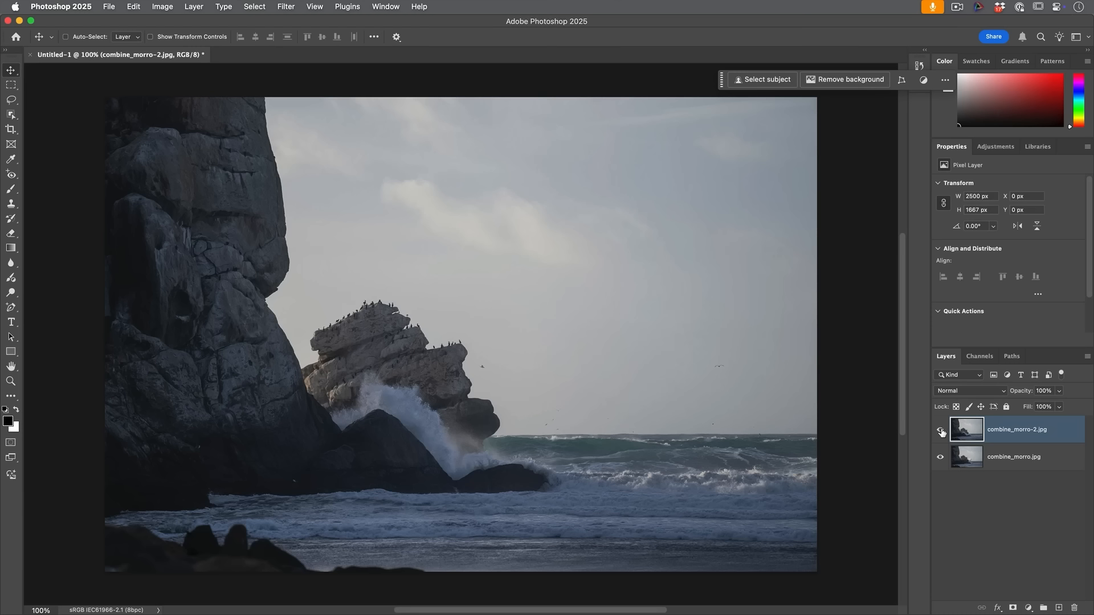
{"action": "left_click", "coordinate": [941, 430]}
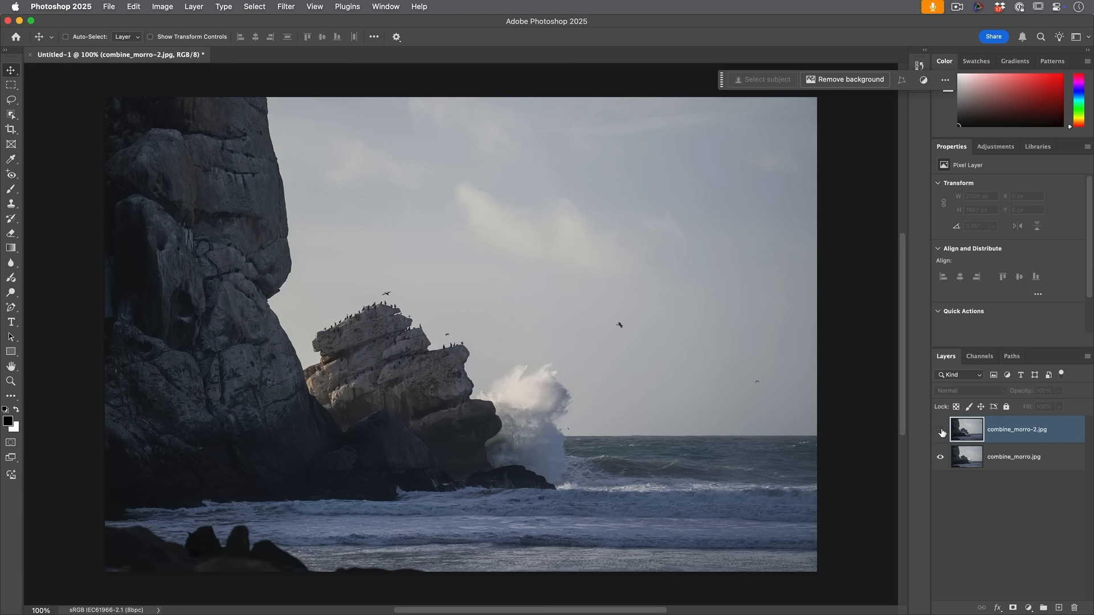
{"action": "left_click", "coordinate": [941, 431]}
{"action": "left_click", "coordinate": [941, 431]}
{"action": "left_click", "coordinate": [940, 431]}
{"action": "left_click", "coordinate": [940, 431]}
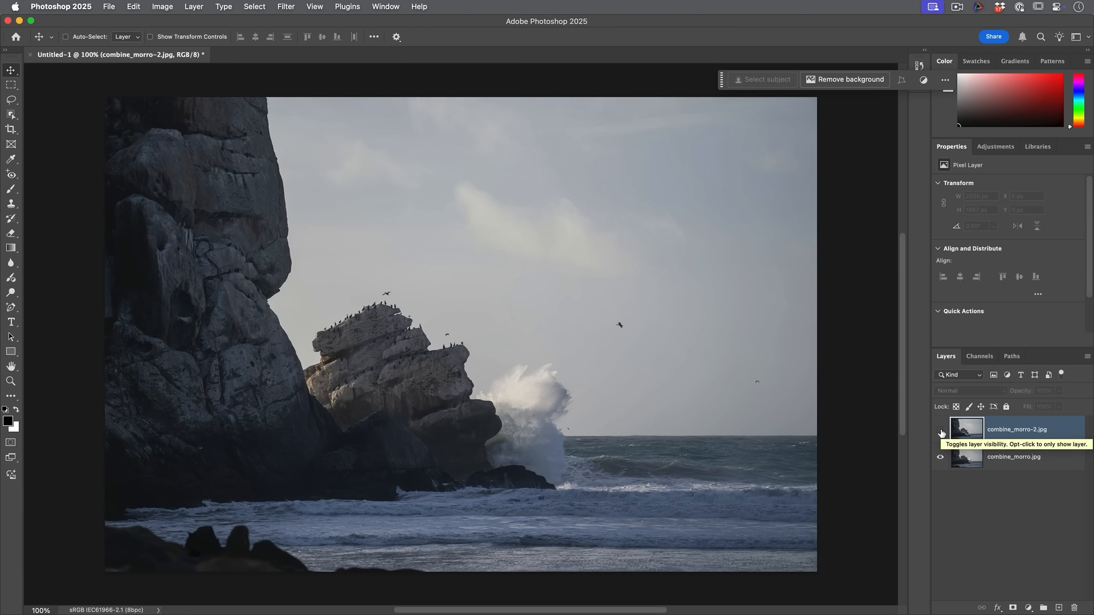
{"action": "left_click", "coordinate": [940, 431]}
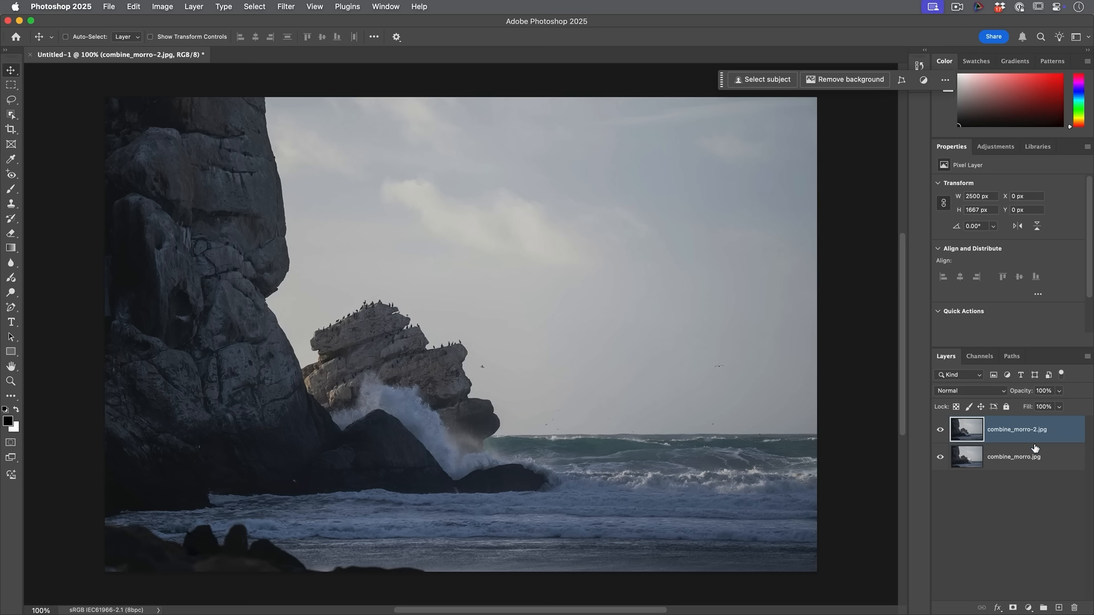
Auto-align the combine_morro-2.jpg and combine_morro.jpg layers using the Auto projection.
{"action": "left_click", "coordinate": [1038, 460], "text": "shift"}
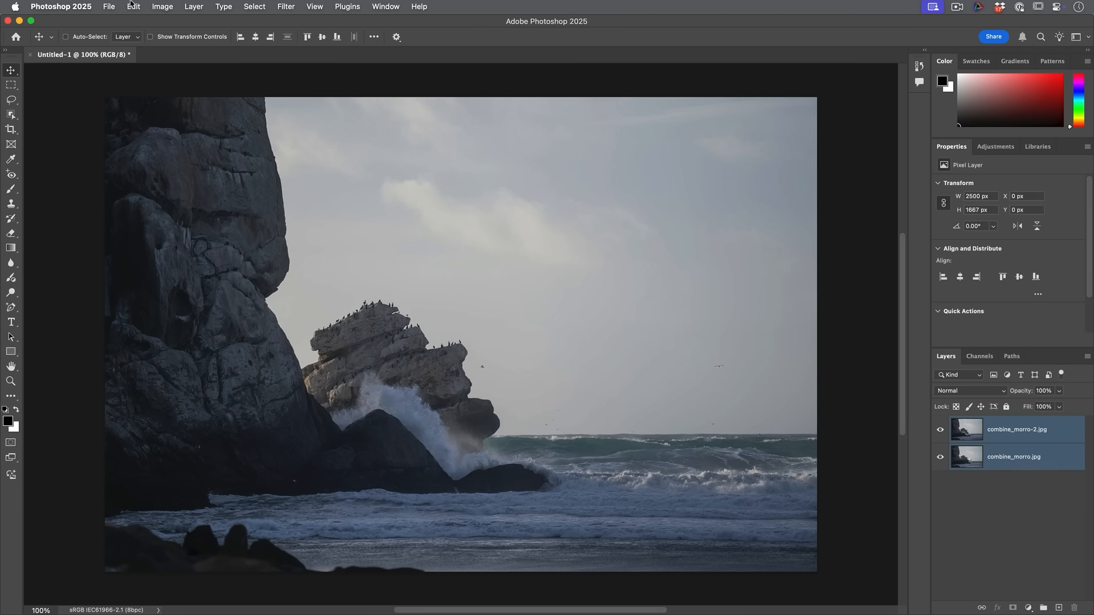
{"action": "left_click", "coordinate": [133, 7]}
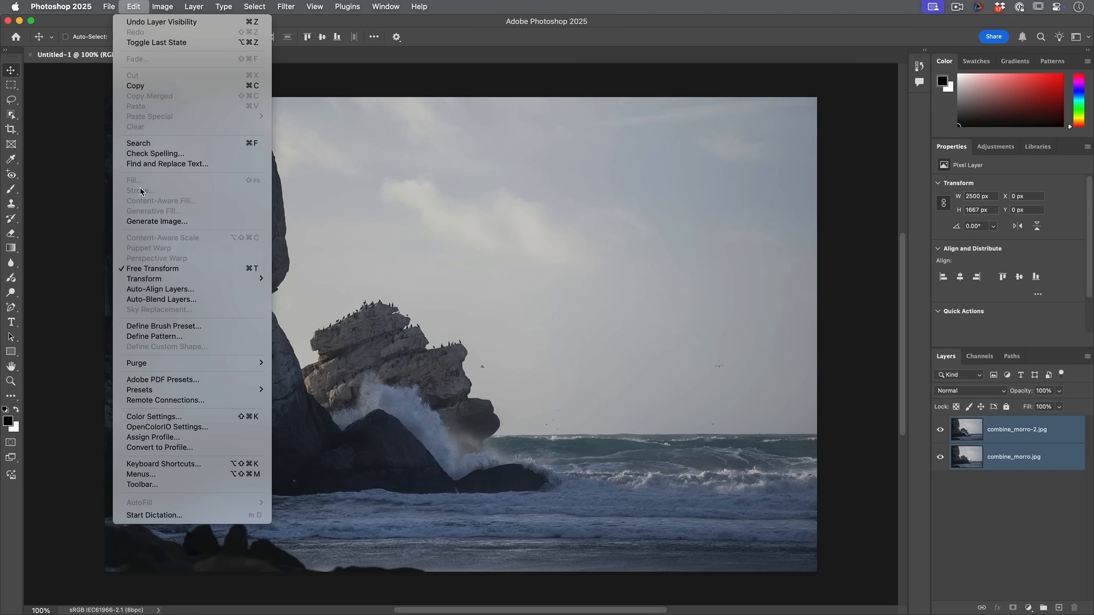
{"action": "left_click", "coordinate": [172, 289]}
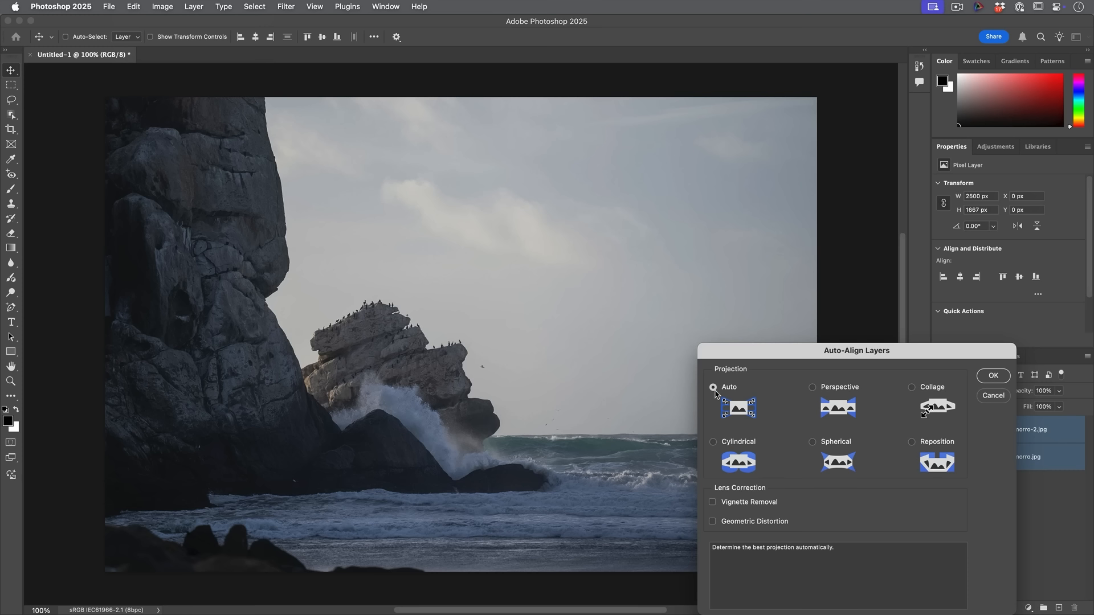
{"action": "left_click", "coordinate": [994, 377]}
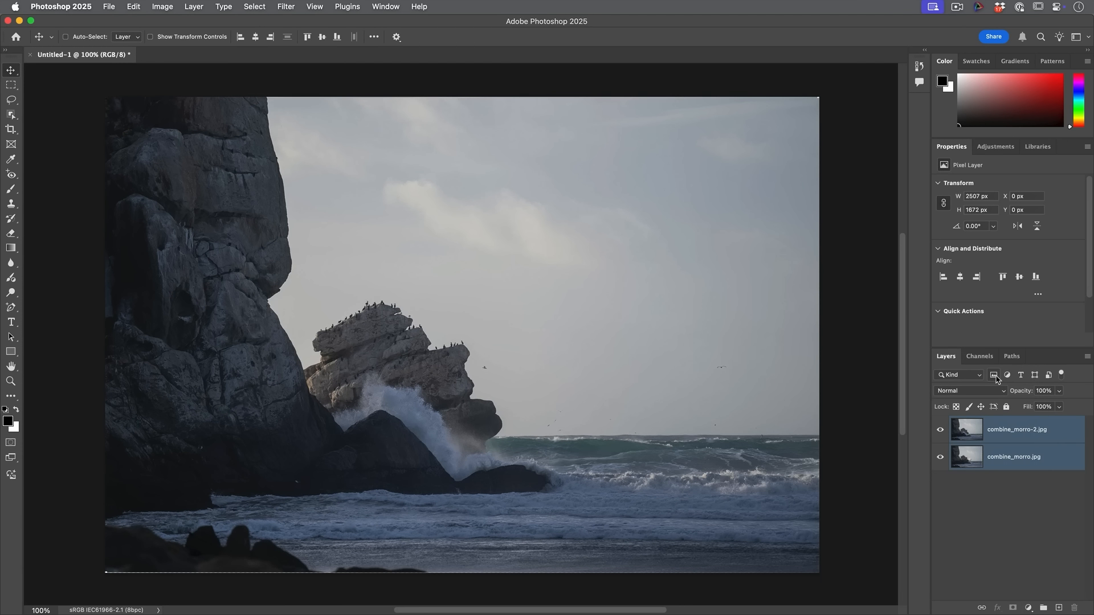
Examine the alignment of the rocks and the wave positions by toggling the combine_morro-2.jpg layer's visibility.
{"action": "left_click", "coordinate": [941, 430]}
{"action": "left_click", "coordinate": [941, 431]}
{"action": "left_click", "coordinate": [940, 431]}
{"action": "left_click", "coordinate": [940, 431]}
{"action": "left_click", "coordinate": [940, 430]}
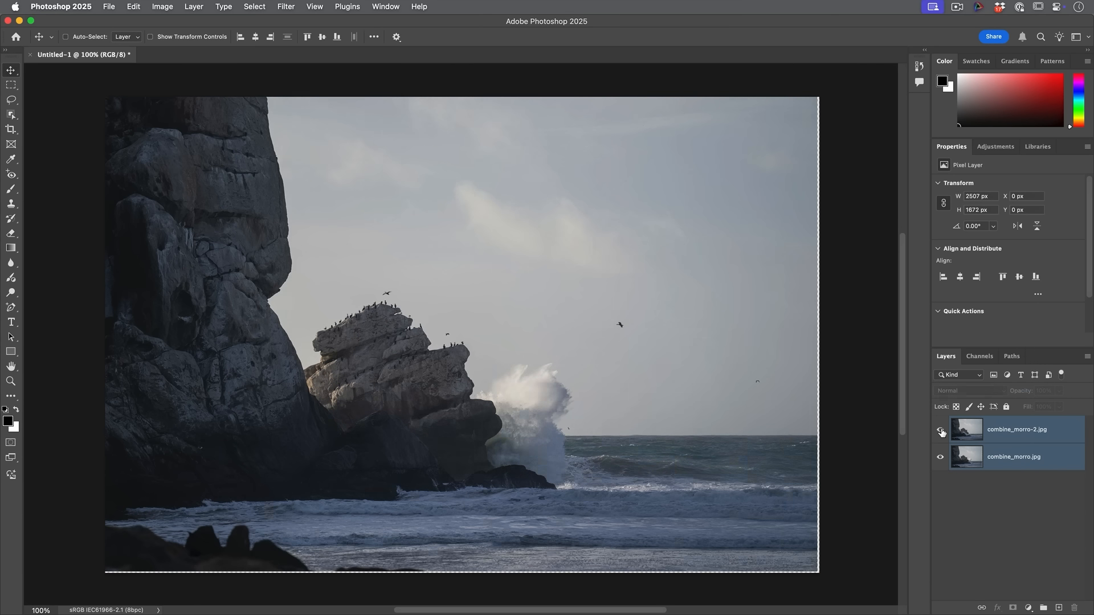
{"action": "left_click", "coordinate": [941, 430]}
{"action": "left_click", "coordinate": [939, 432]}
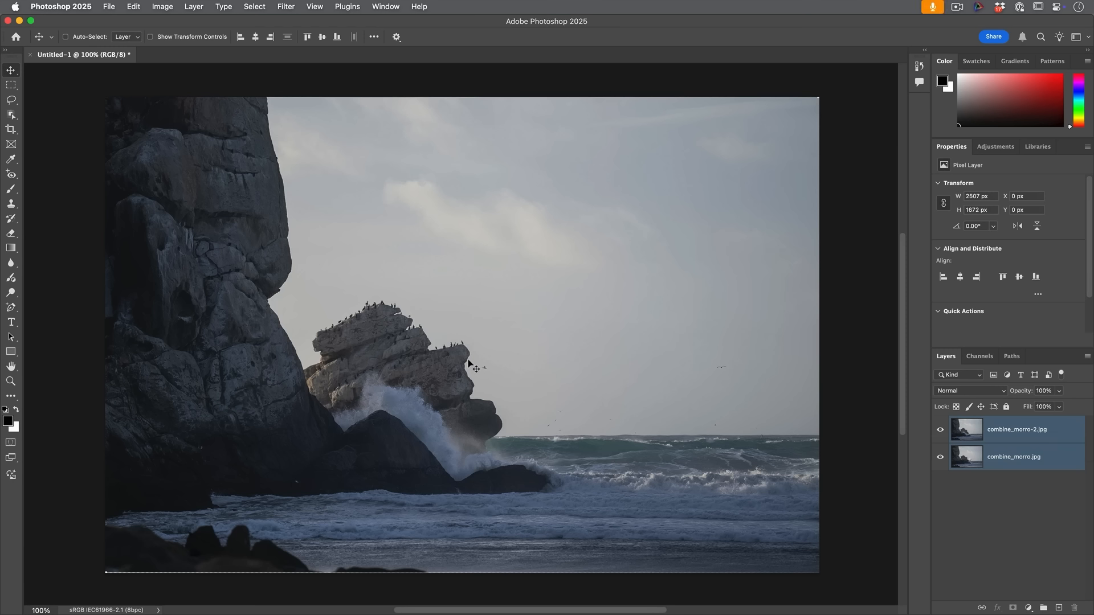
{"action": "left_click", "coordinate": [940, 432]}
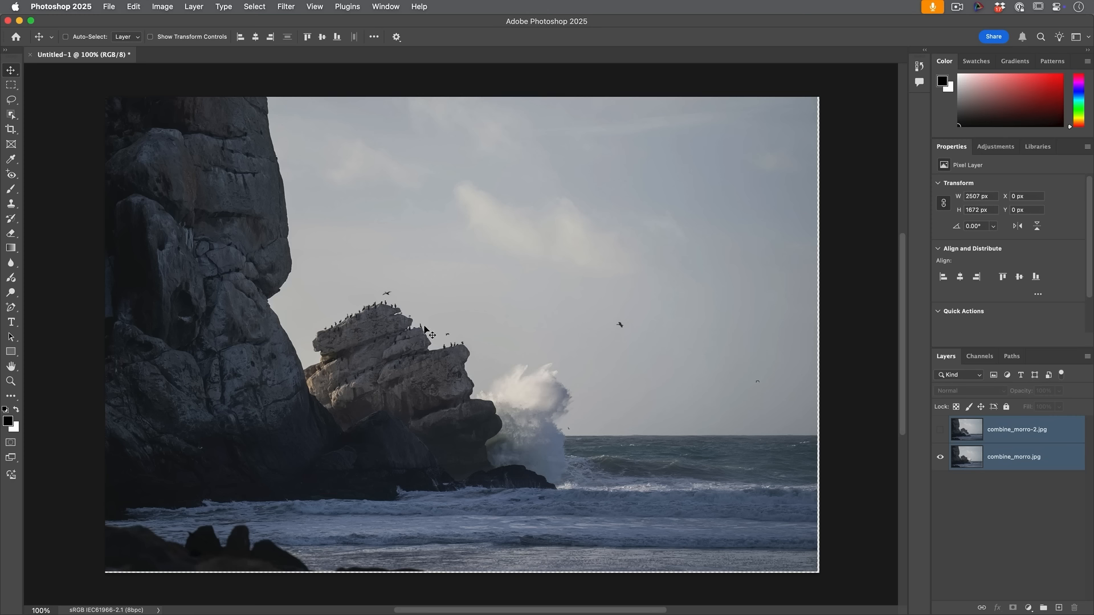
{"action": "left_click", "coordinate": [940, 431]}
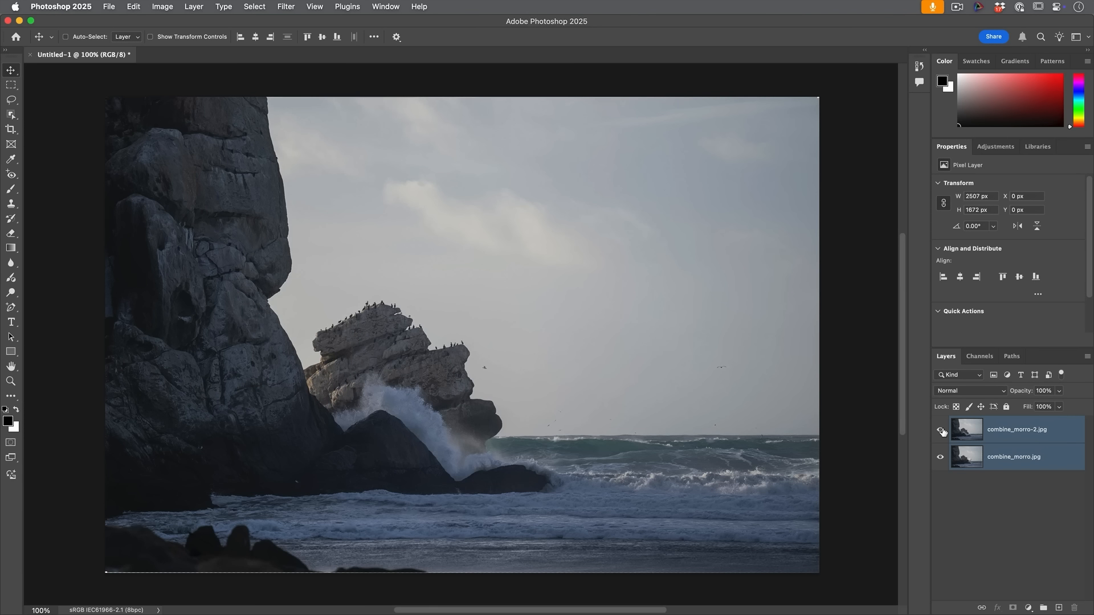
{"action": "left_click", "coordinate": [941, 430]}
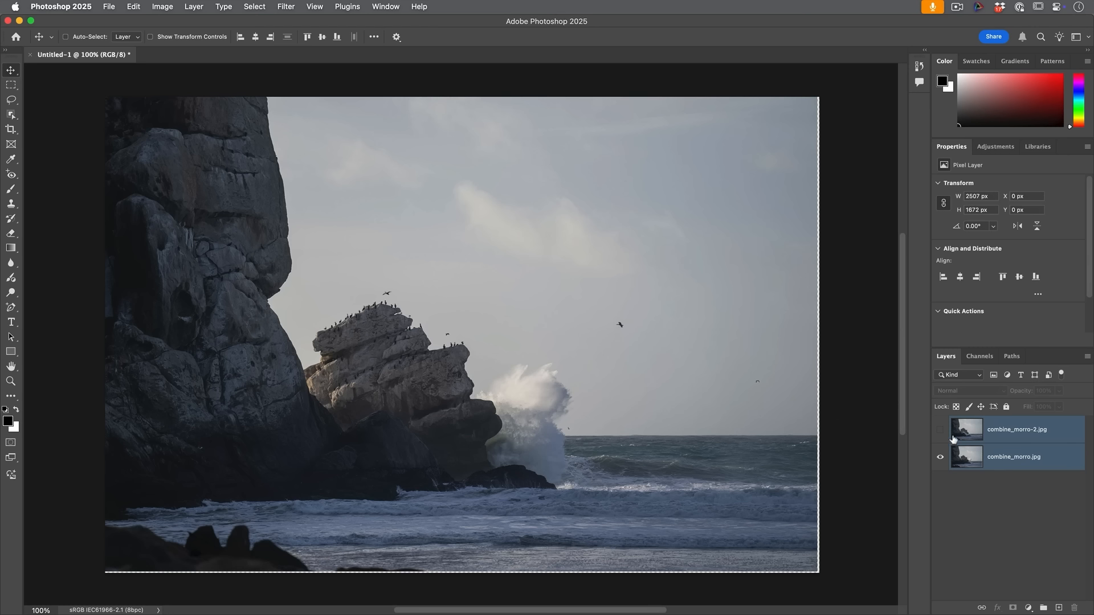
Move the combine_morro.jpg layer above combine_morro-2.jpg and make both layers visible.
{"action": "left_click", "coordinate": [991, 489]}
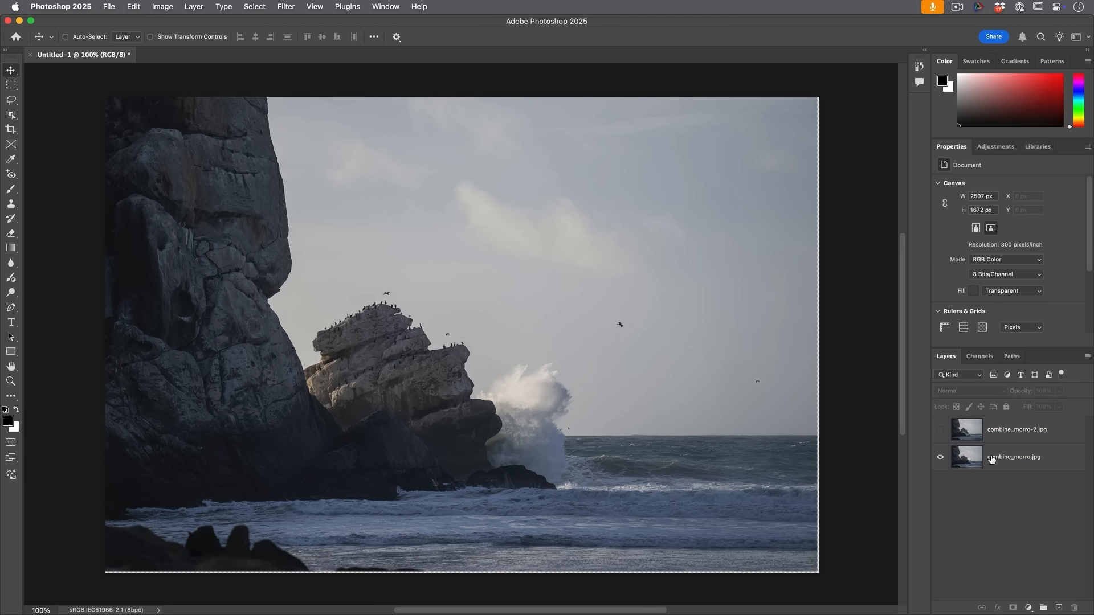
{"action": "left_click", "coordinate": [993, 458]}
{"action": "left_click_drag", "start_coordinate": [997, 458], "coordinate": [995, 424]}
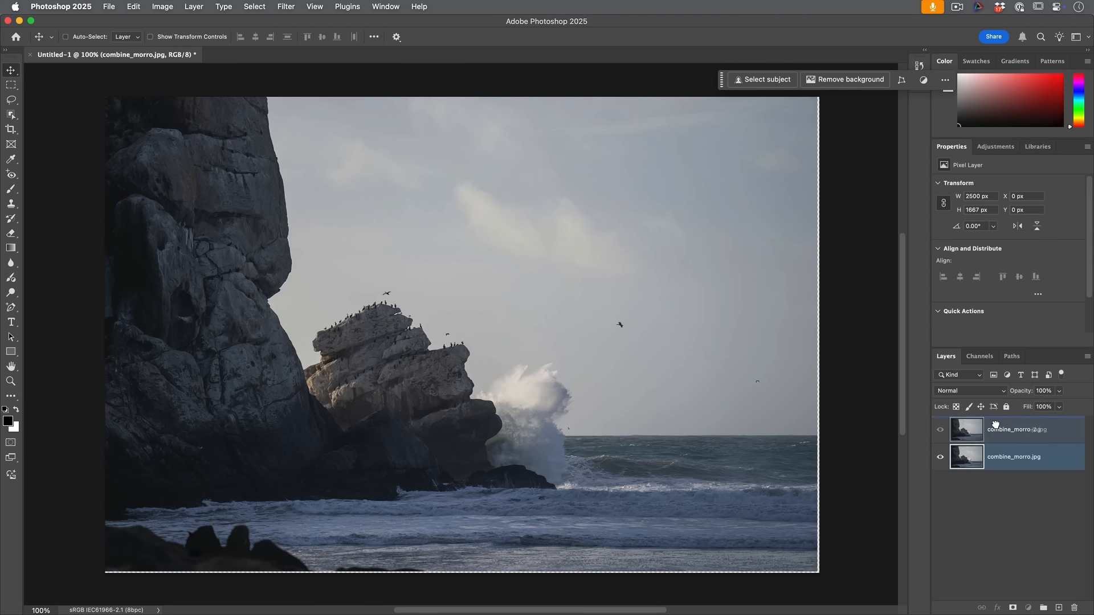
{"action": "left_click_drag", "start_coordinate": [993, 419], "coordinate": [995, 422]}
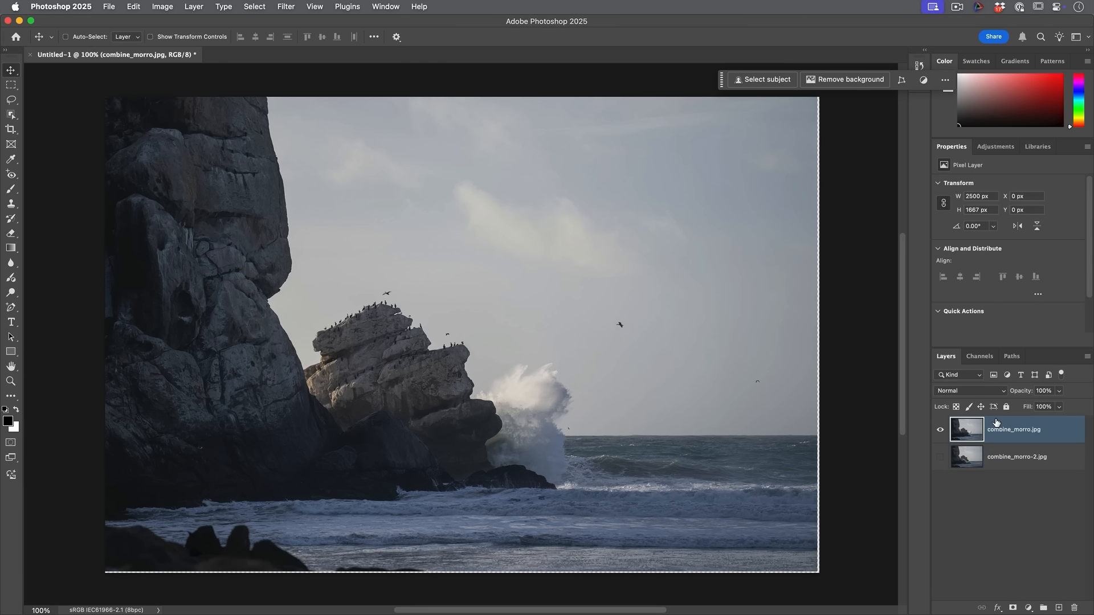
{"action": "left_click", "coordinate": [940, 457]}
{"action": "left_click", "coordinate": [939, 431]}
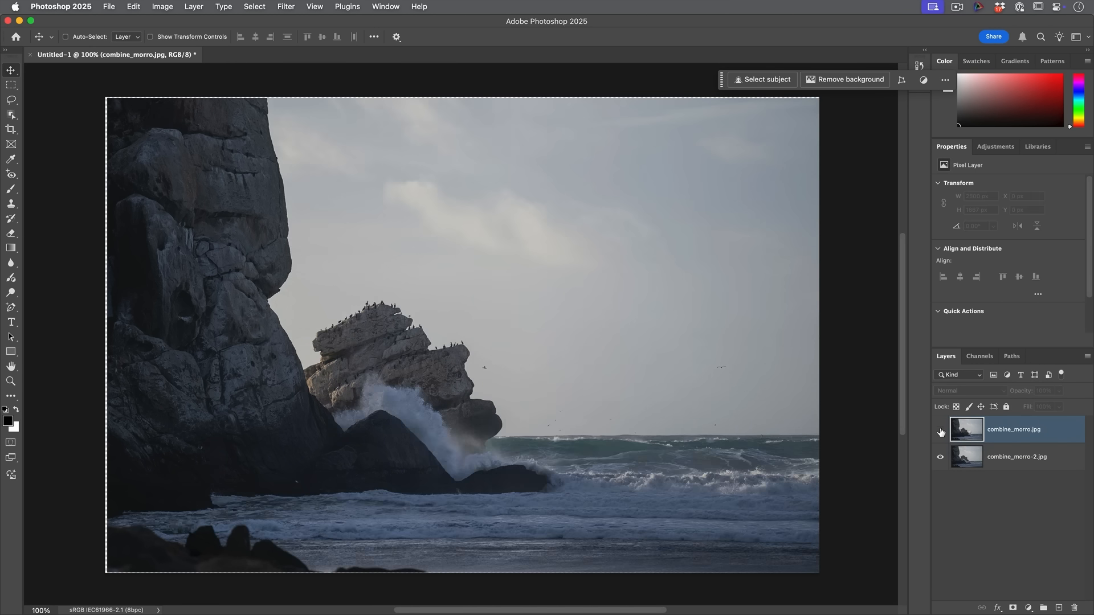
{"action": "left_click", "coordinate": [940, 431]}
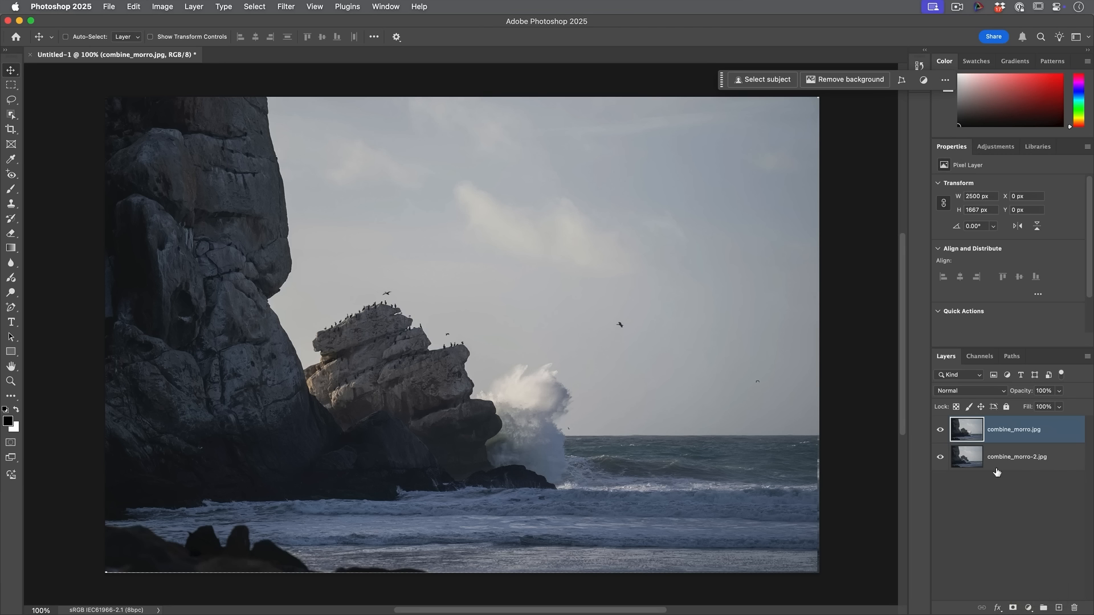
Add a black layer mask to the combine_morro.jpg layer so that its entire content is hidden.
{"action": "left_click", "coordinate": [1013, 609]}
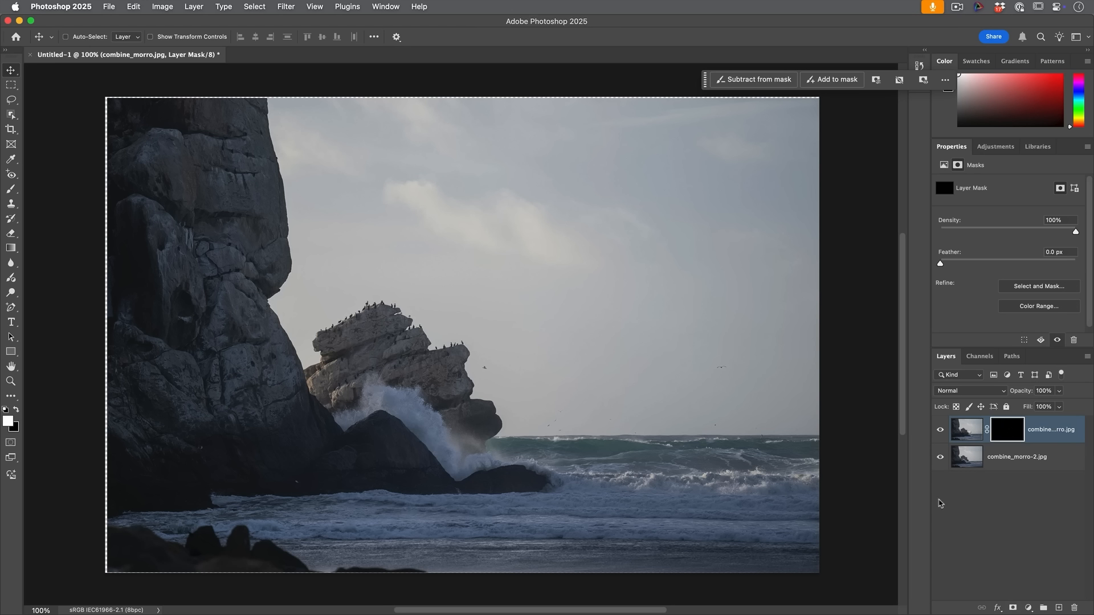
{"action": "left_click", "coordinate": [940, 433]}
{"action": "left_click", "coordinate": [941, 433]}
{"action": "left_click", "coordinate": [940, 432]}
{"action": "left_click", "coordinate": [940, 432]}
Set up the Brush tool with the Soft Round preset from General Brushes at minimum hardness.
{"action": "left_click_drag", "start_coordinate": [10, 189], "coordinate": [55, 187]}
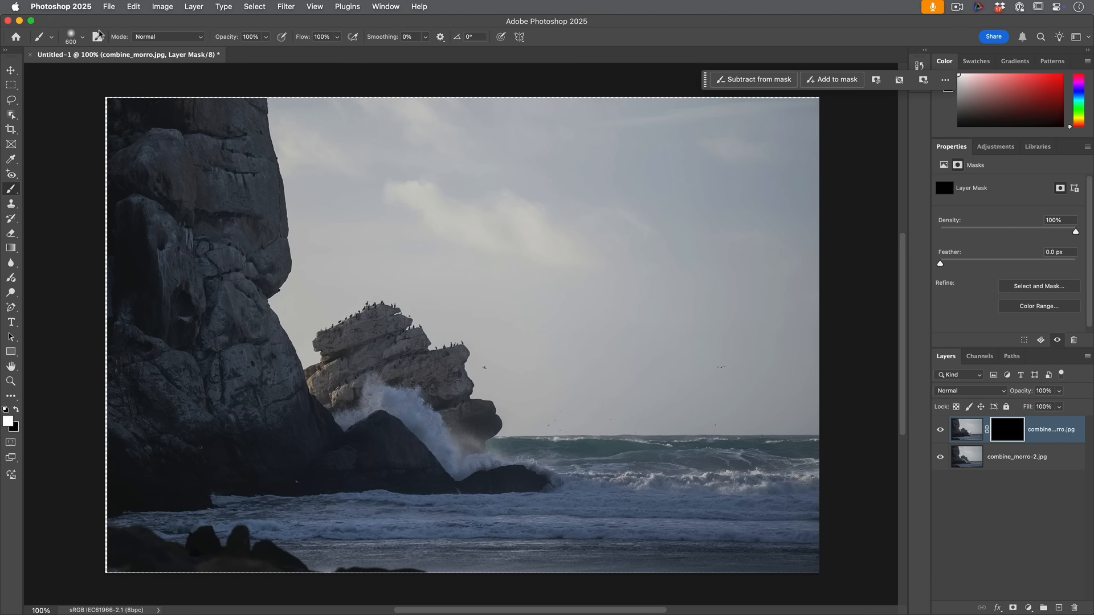
{"action": "left_click", "coordinate": [51, 37]}
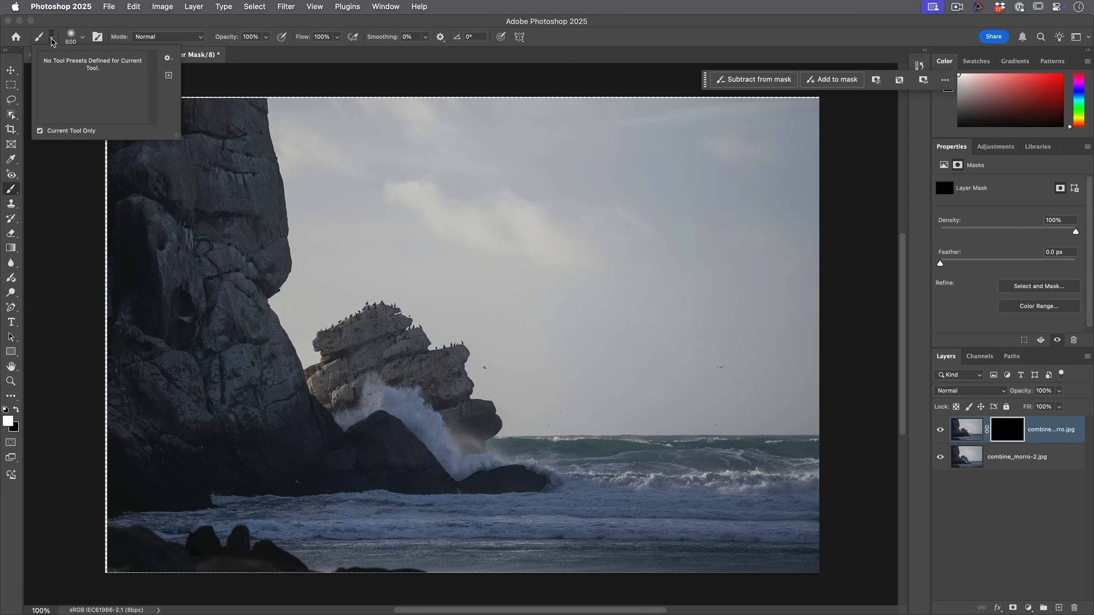
{"action": "left_click", "coordinate": [84, 39]}
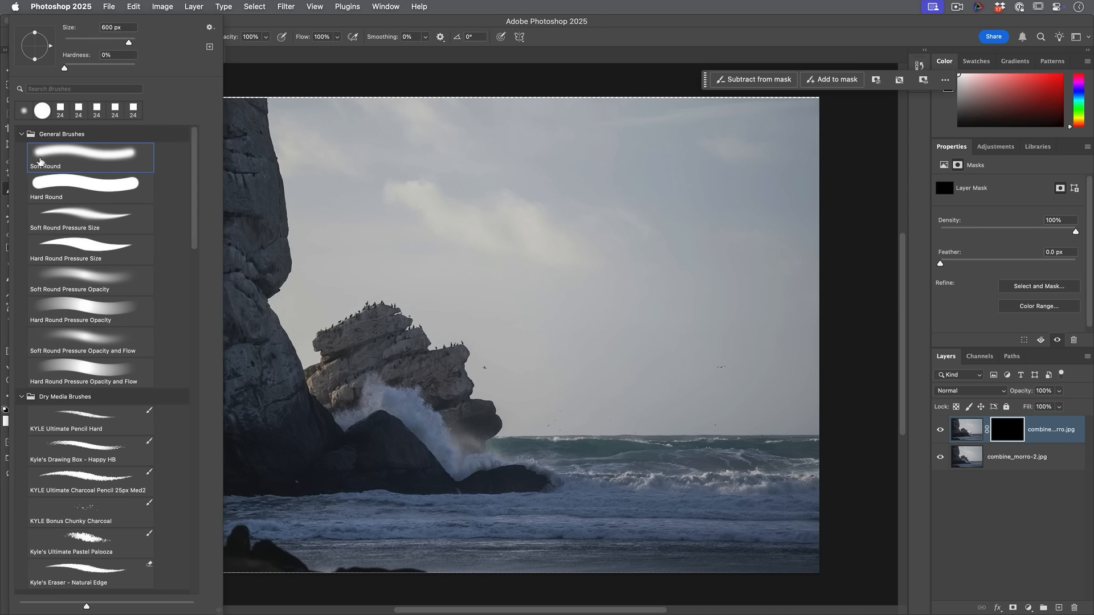
{"action": "left_click", "coordinate": [50, 154]}
{"action": "left_click", "coordinate": [21, 134]}
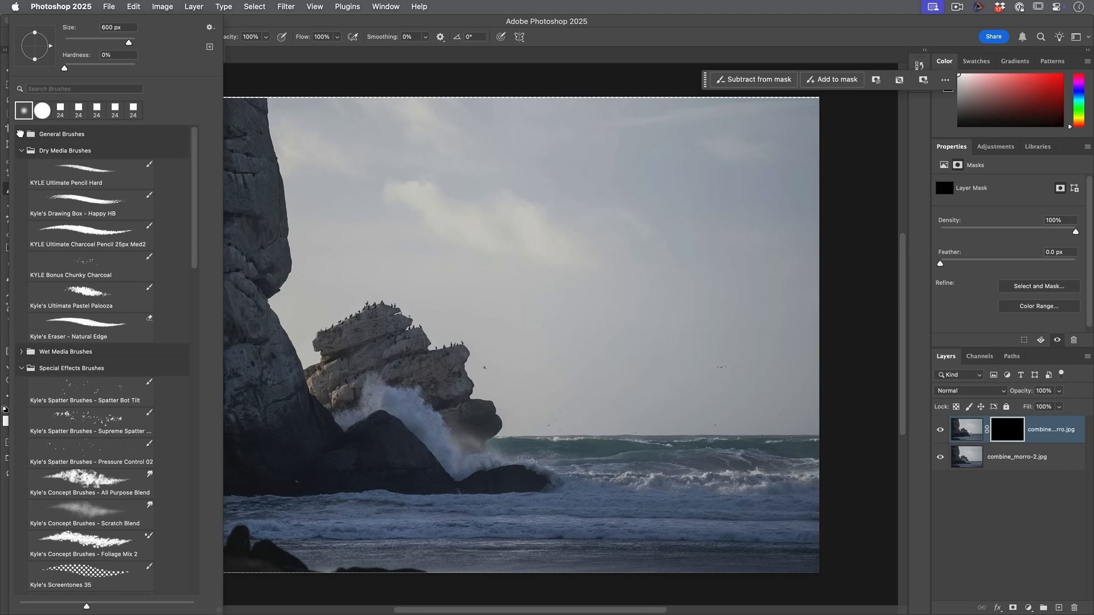
{"action": "left_click", "coordinate": [21, 134]}
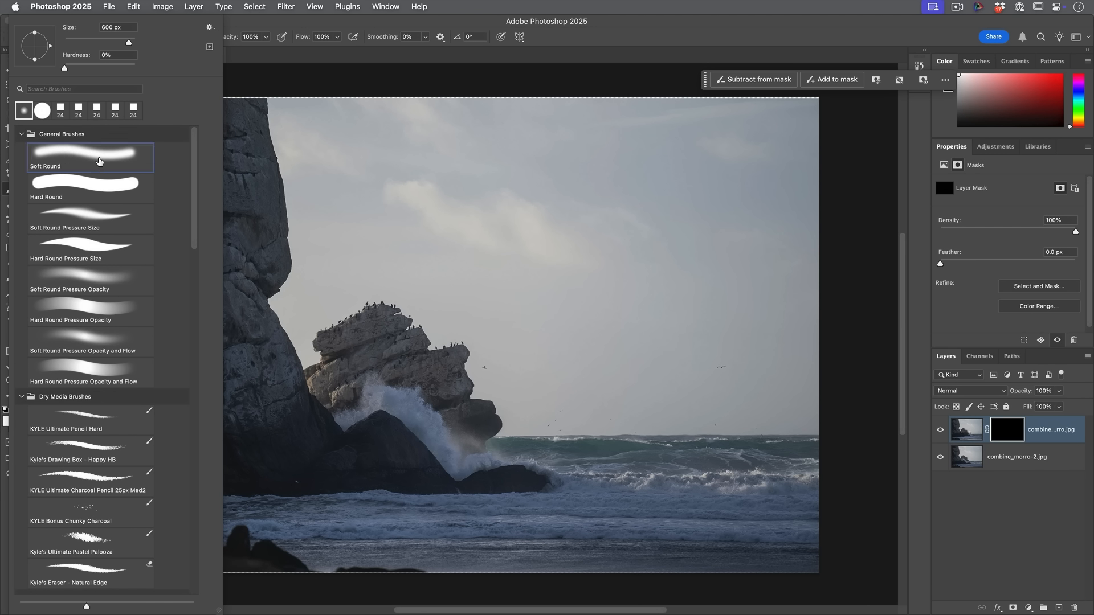
{"action": "mouse_move", "coordinate": [64, 72]}
{"action": "left_mouse_down"}
{"action": "mouse_move", "coordinate": [128, 72]}
{"action": "mouse_move", "coordinate": [66, 71]}
{"action": "left_mouse_up"}
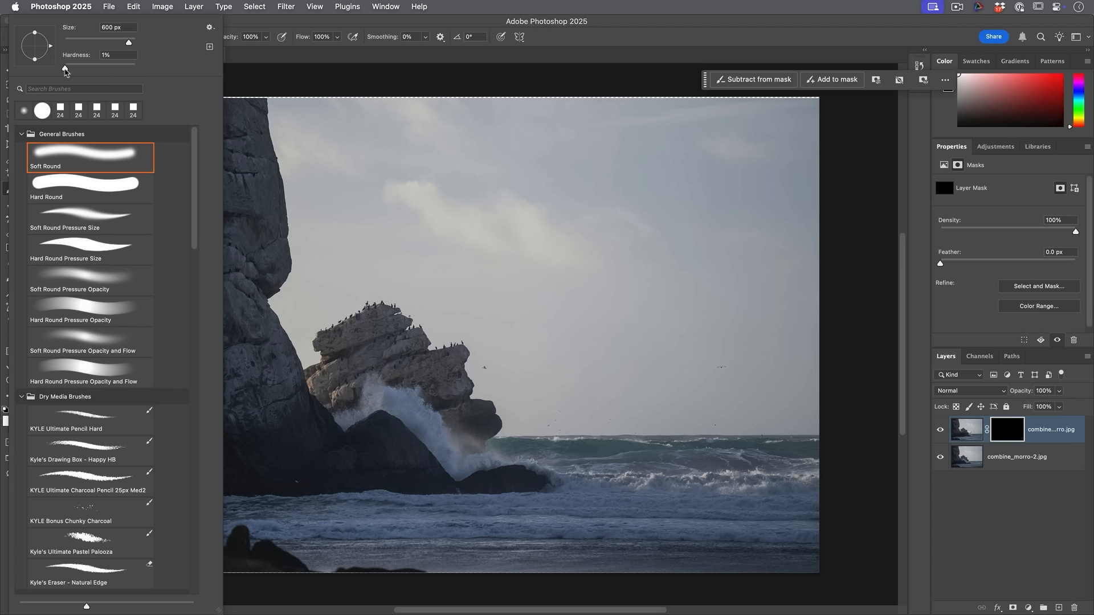
{"action": "left_click", "coordinate": [230, 24]}
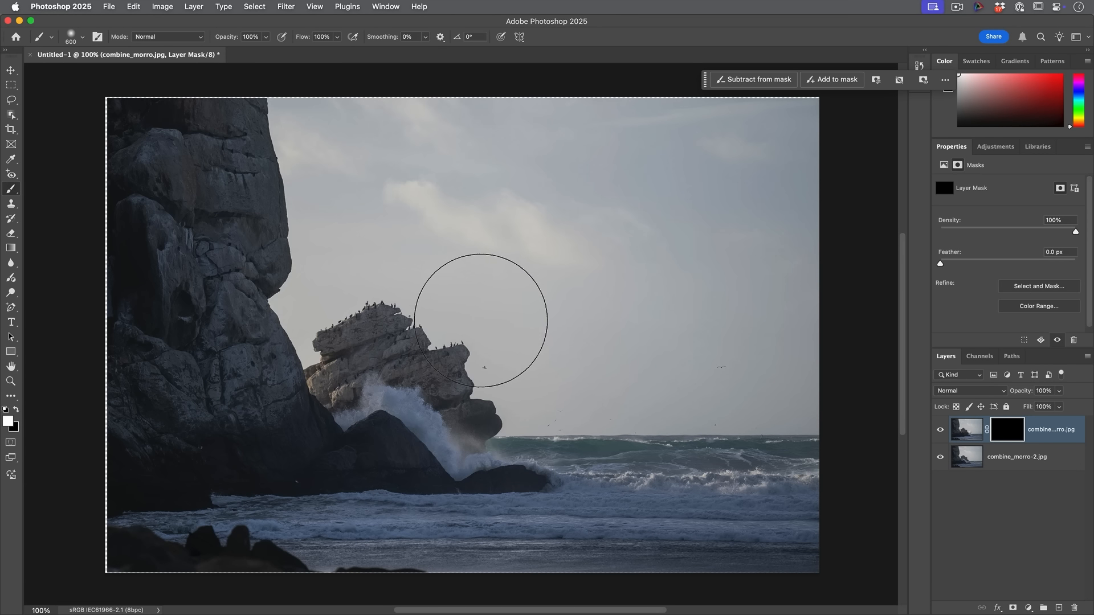
Reduce the brush size to 175 px, enlarge it again and settle on 400 px.
{"action": "key", "text": "bracketleft"}
{"action": "key", "text": "bracketleft"}
{"action": "key", "text": "bracketleft"}
{"action": "key", "text": "bracketleft"}
{"action": "key", "text": "bracketleft"}
{"action": "key", "text": "bracketleft"}
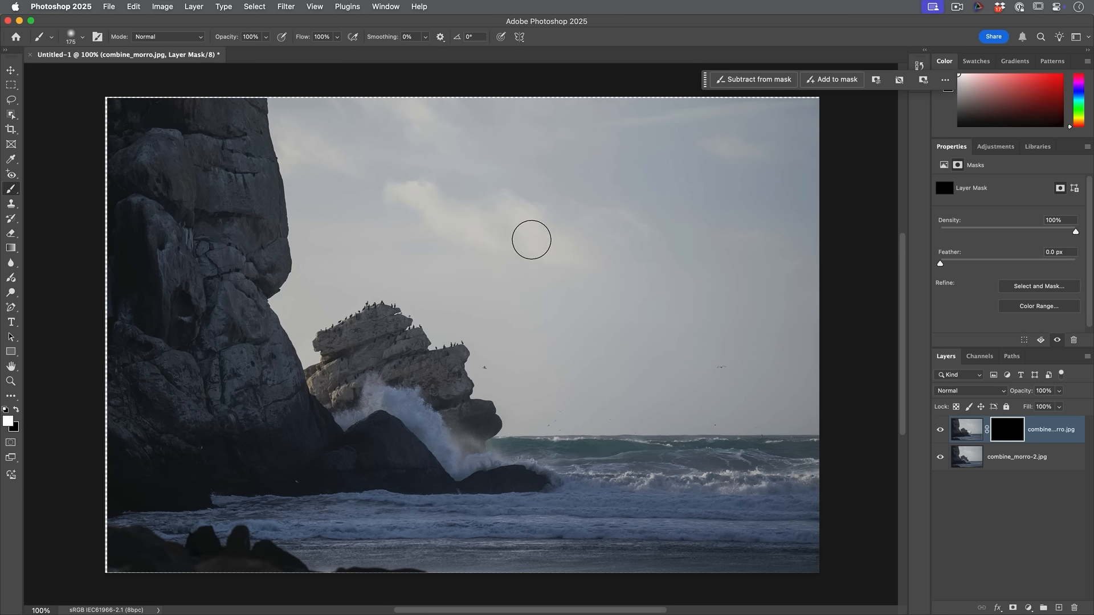
{"action": "key", "text": "bracketright"}
{"action": "key", "text": "bracketright"}
{"action": "key", "text": "bracketright"}
{"action": "key", "text": "bracketright"}
{"action": "key", "text": "bracketright"}
{"action": "key", "text": "bracketright"}
{"action": "key", "text": "bracketleft"}
{"action": "key", "text": "bracketleft"}
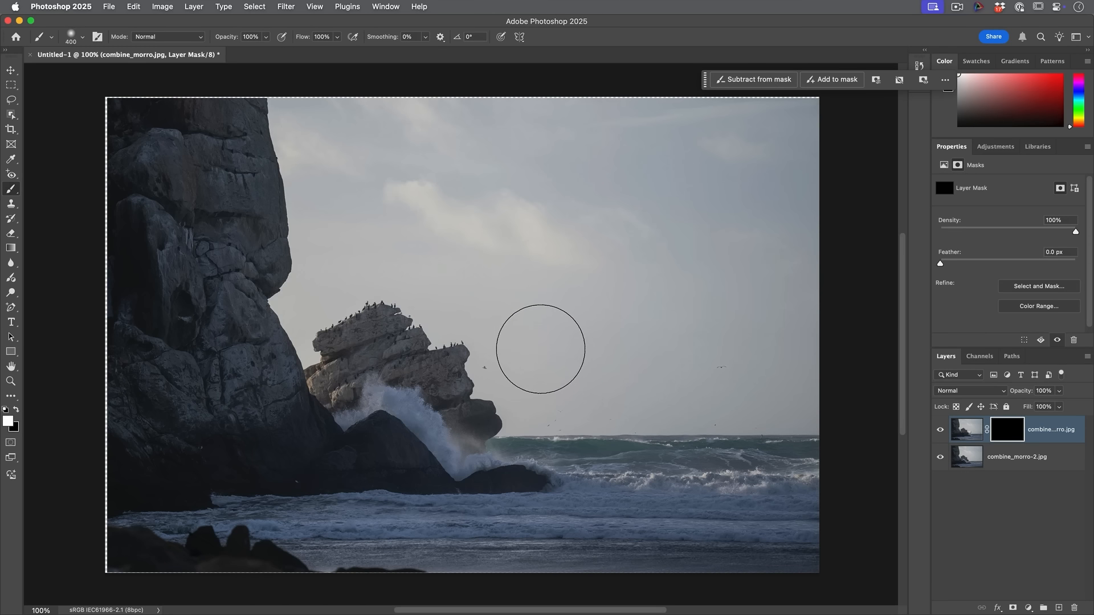
Resize the soft brush to 274 px and paint white on the mask over the wave splash beside the smaller rock.
{"action": "left_click_drag", "start_coordinate": [541, 352], "coordinate": [541, 351]}
{"action": "mouse_move", "coordinate": [540, 314]}
{"action": "left_mouse_down"}
{"action": "mouse_move", "coordinate": [496, 342]}
{"action": "mouse_move", "coordinate": [557, 348]}
{"action": "mouse_move", "coordinate": [488, 354]}
{"action": "mouse_move", "coordinate": [796, 373]}
{"action": "mouse_move", "coordinate": [542, 366]}
{"action": "mouse_move", "coordinate": [619, 362]}
{"action": "mouse_move", "coordinate": [558, 364]}
{"action": "left_mouse_up"}
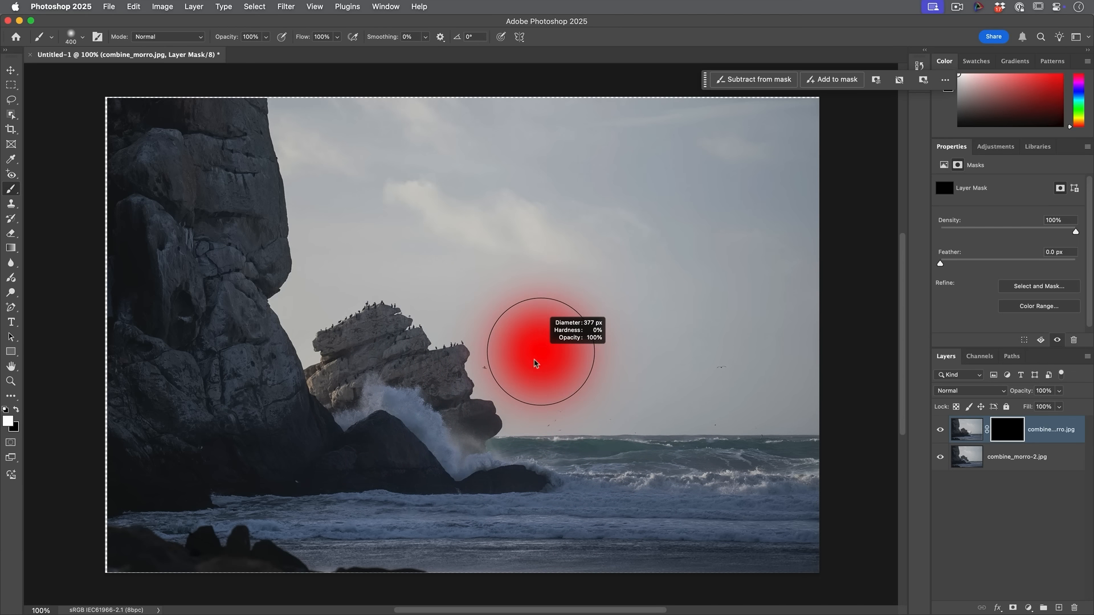
{"action": "mouse_move", "coordinate": [546, 523]}
{"action": "left_mouse_down"}
{"action": "mouse_move", "coordinate": [560, 174]}
{"action": "mouse_move", "coordinate": [530, 171]}
{"action": "left_mouse_up"}
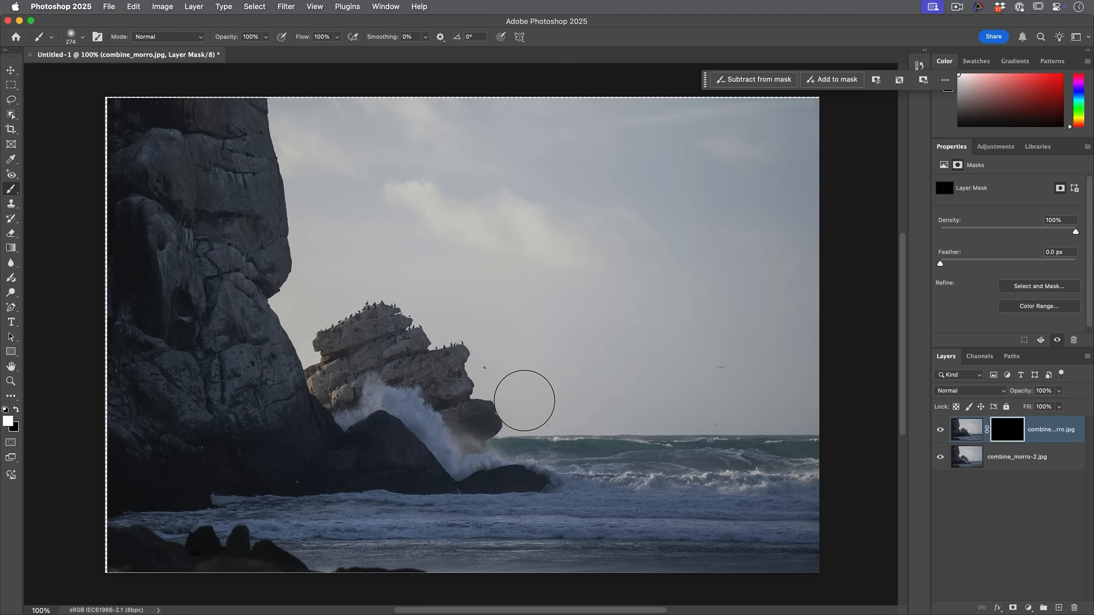
{"action": "mouse_move", "coordinate": [525, 408]}
{"action": "left_mouse_down"}
{"action": "mouse_move", "coordinate": [515, 393]}
{"action": "mouse_move", "coordinate": [506, 399]}
{"action": "left_mouse_up"}
{"action": "mouse_move", "coordinate": [515, 403]}
{"action": "left_mouse_down"}
{"action": "mouse_move", "coordinate": [513, 434]}
{"action": "mouse_move", "coordinate": [554, 395]}
{"action": "mouse_move", "coordinate": [515, 394]}
{"action": "mouse_move", "coordinate": [529, 376]}
{"action": "mouse_move", "coordinate": [488, 390]}
{"action": "mouse_move", "coordinate": [522, 370]}
{"action": "mouse_move", "coordinate": [489, 380]}
{"action": "mouse_move", "coordinate": [507, 369]}
{"action": "mouse_move", "coordinate": [513, 382]}
{"action": "mouse_move", "coordinate": [491, 391]}
{"action": "mouse_move", "coordinate": [552, 375]}
{"action": "mouse_move", "coordinate": [555, 397]}
{"action": "mouse_move", "coordinate": [545, 398]}
{"action": "mouse_move", "coordinate": [562, 386]}
{"action": "mouse_move", "coordinate": [538, 371]}
{"action": "mouse_move", "coordinate": [491, 386]}
{"action": "mouse_move", "coordinate": [552, 378]}
{"action": "mouse_move", "coordinate": [560, 391]}
{"action": "mouse_move", "coordinate": [490, 408]}
{"action": "mouse_move", "coordinate": [549, 419]}
{"action": "mouse_move", "coordinate": [491, 413]}
{"action": "left_mouse_up"}
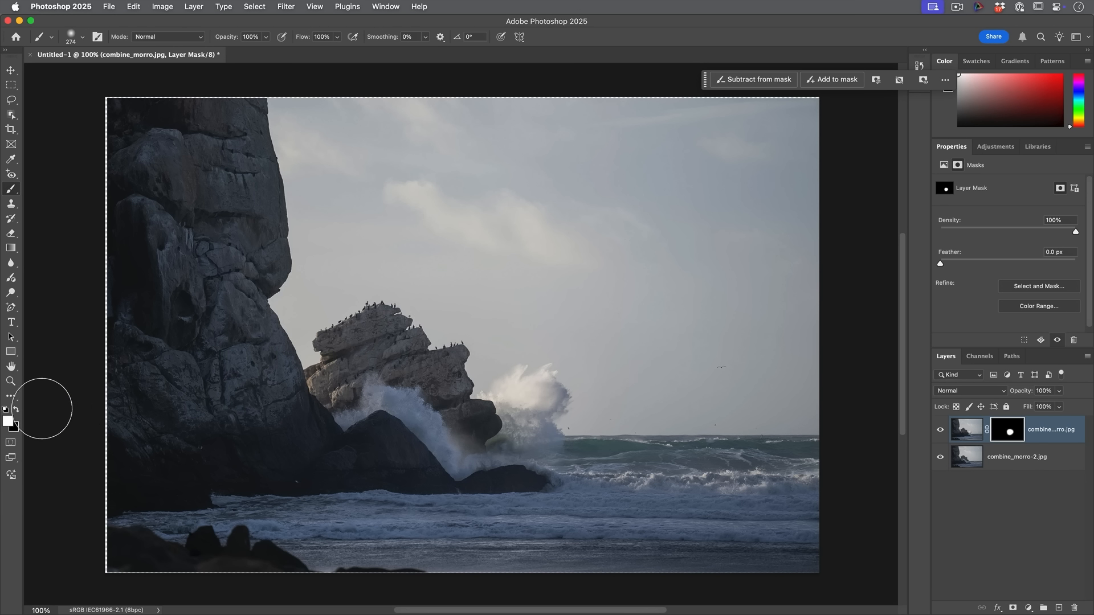
Paint black on the mask over the bird beside the smaller rock with a 100 px brush, and restore white as the foreground color.
{"action": "left_click", "coordinate": [18, 409]}
{"action": "key", "text": "bracketleft"}
{"action": "key", "text": "bracketleft"}
{"action": "key", "text": "bracketleft"}
{"action": "key", "text": "bracketleft"}
{"action": "key", "text": "bracketleft"}
{"action": "key", "text": "bracketleft"}
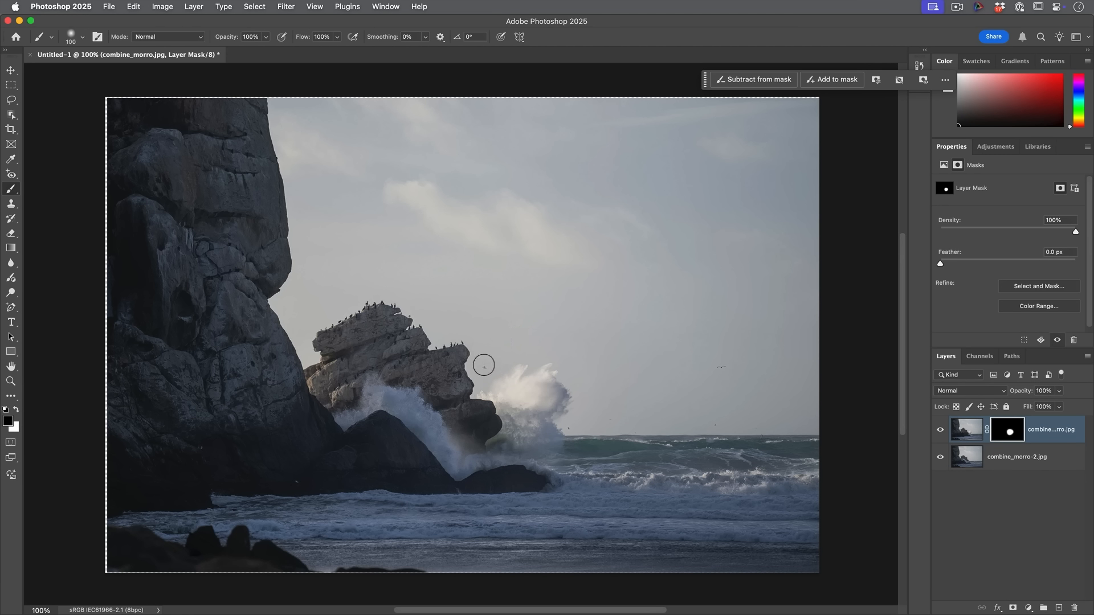
{"action": "left_click_drag", "start_coordinate": [487, 363], "coordinate": [488, 365]}
{"action": "key", "text": "x"}
Check the revealed splash area by viewing the masked layer alone and comparing the composite with and without it.
{"action": "left_click", "coordinate": [941, 459]}
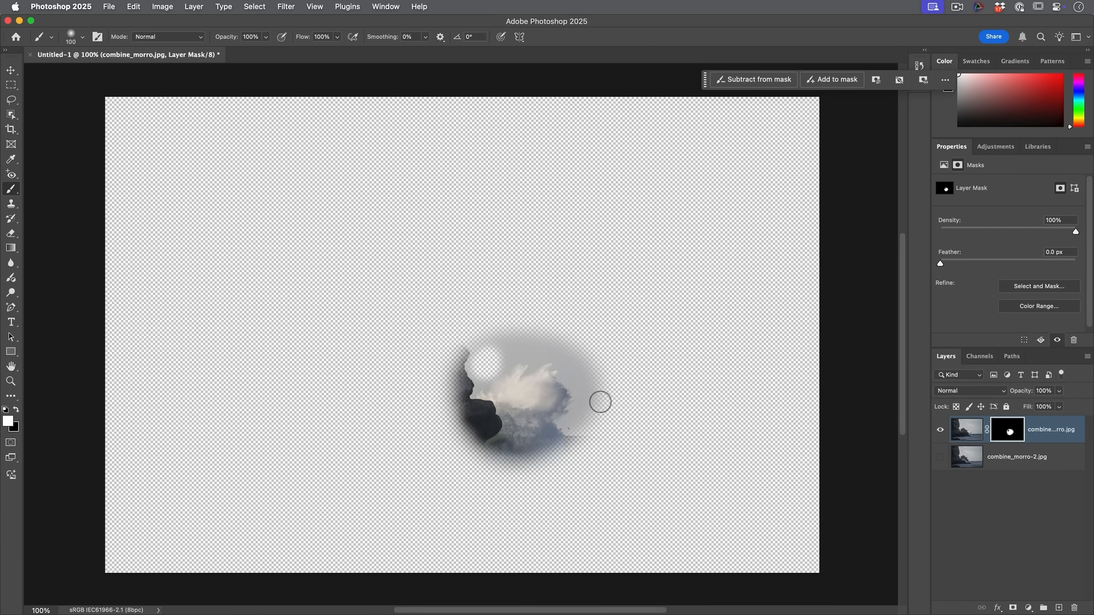
{"action": "left_click", "coordinate": [941, 457]}
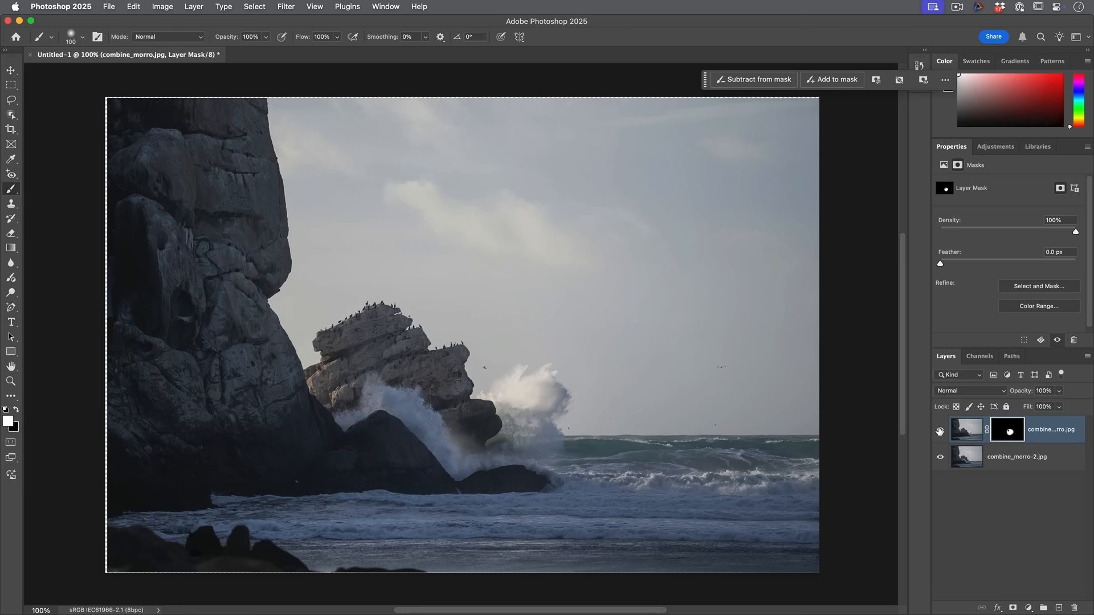
{"action": "left_click", "coordinate": [940, 430]}
{"action": "left_click", "coordinate": [939, 431]}
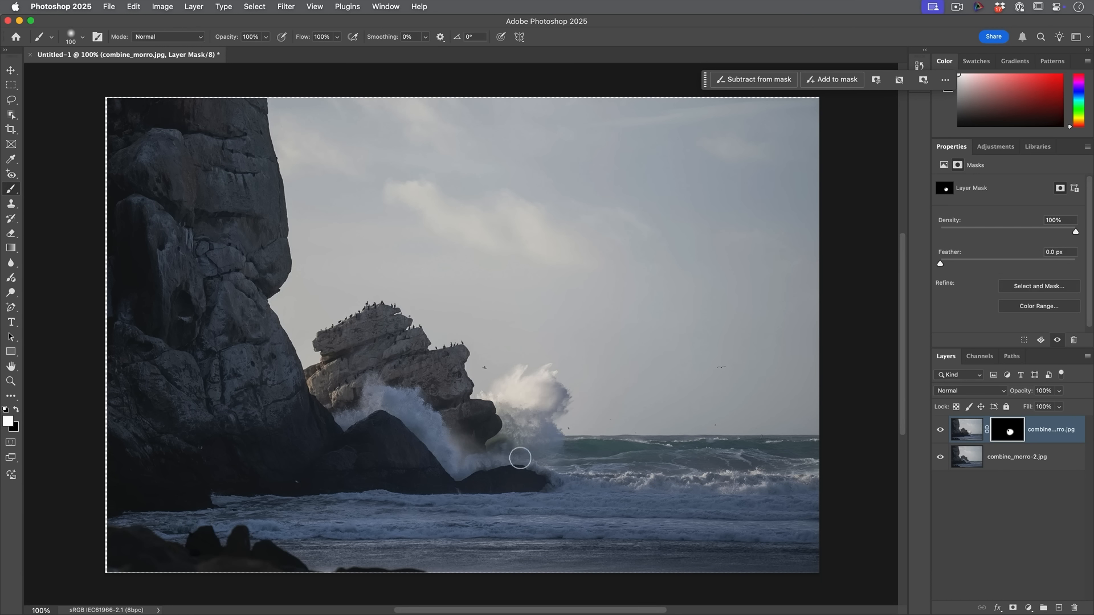